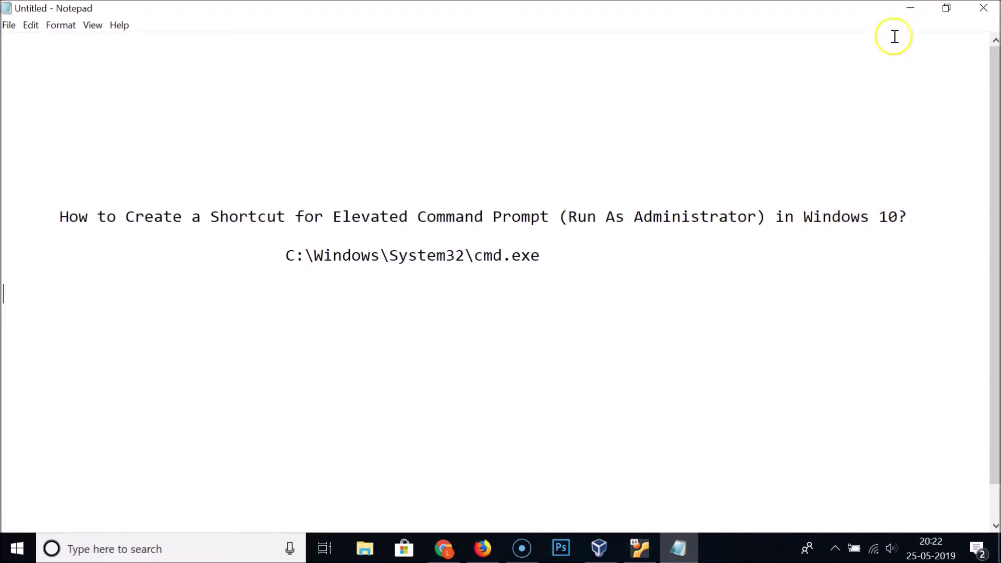
# Minimize Notepad and start a new shortcut from the desktop's New > Shortcut menu
pyautogui.click(910, 8)
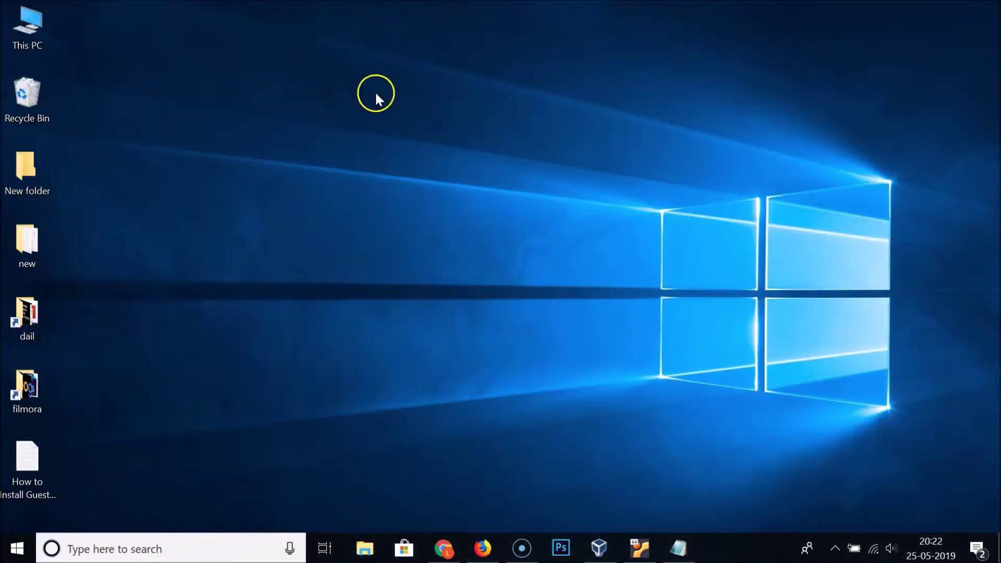
pyautogui.rightClick(366, 61)
pyautogui.moveTo(513, 228)
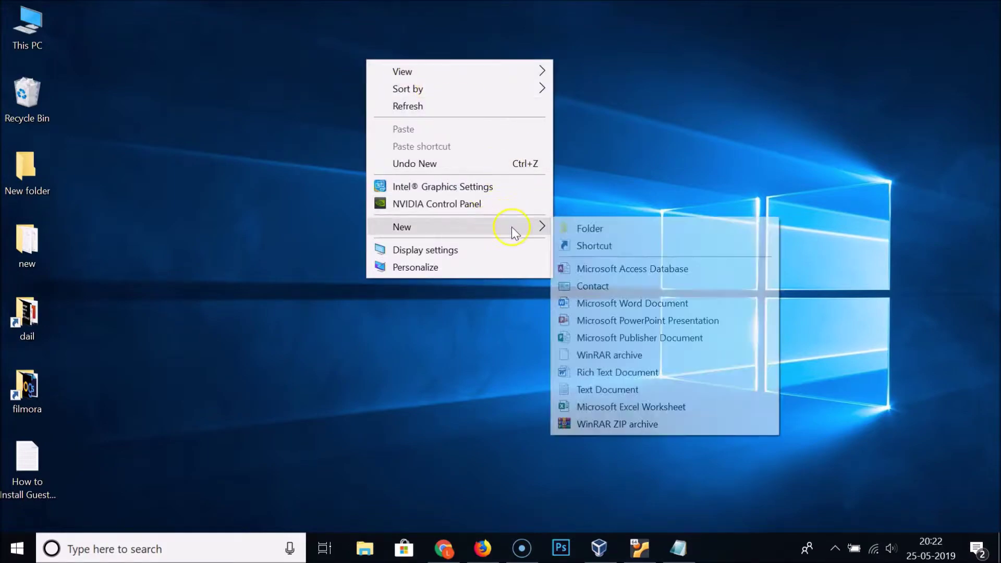
pyautogui.click(593, 252)
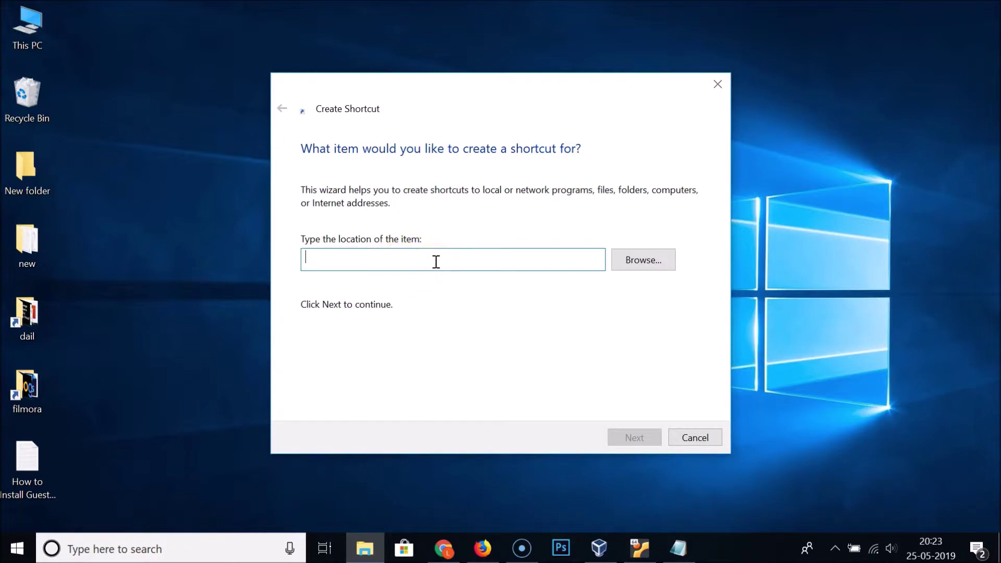
# Copy the C:\Windows\System32\cmd.exe path from Notepad and return to the wizard's location field
pyautogui.click(678, 547)
pyautogui.moveTo(288, 257); pyautogui.dragTo(561, 257)
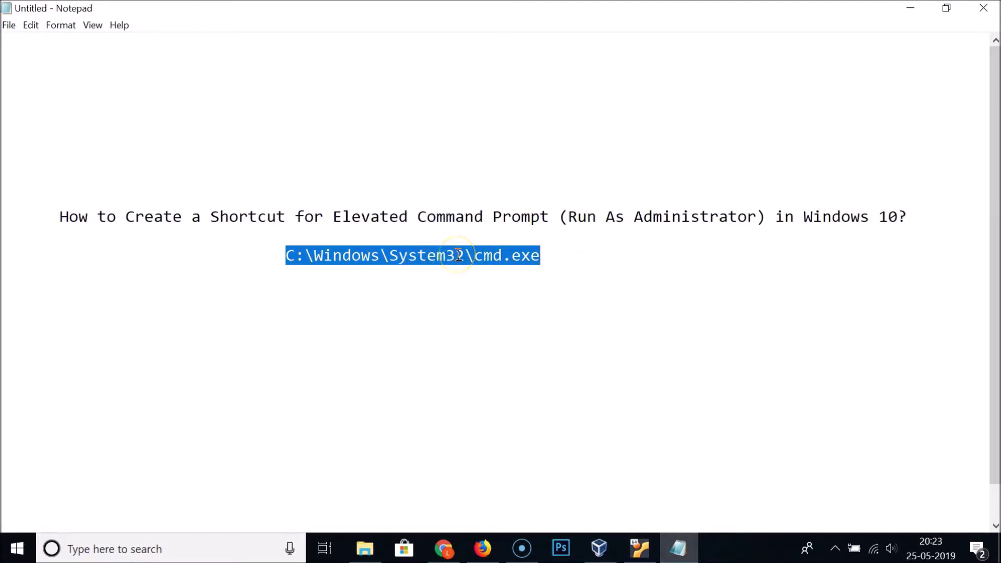
pyautogui.rightClick(414, 254)
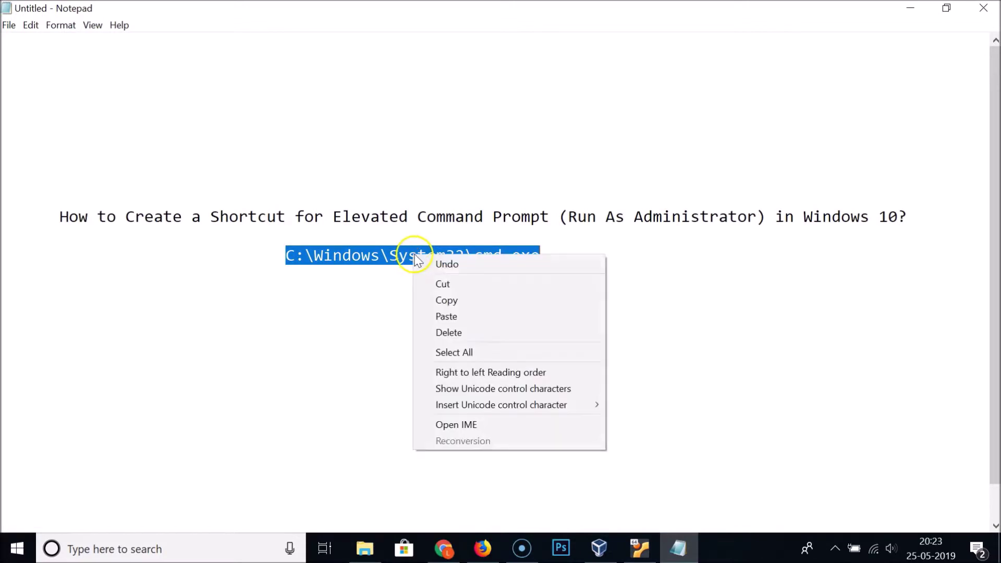
pyautogui.click(449, 298)
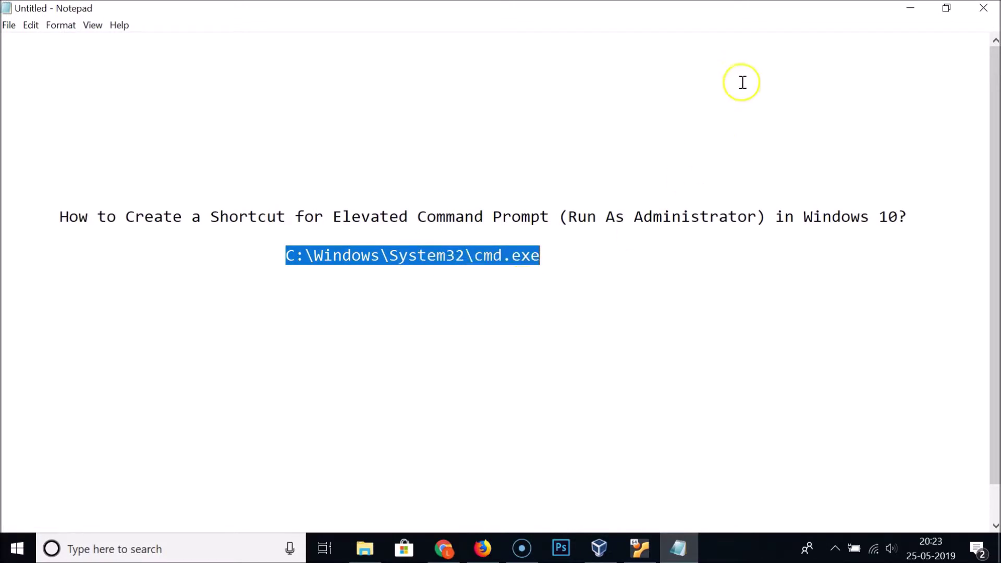
pyautogui.click(910, 8)
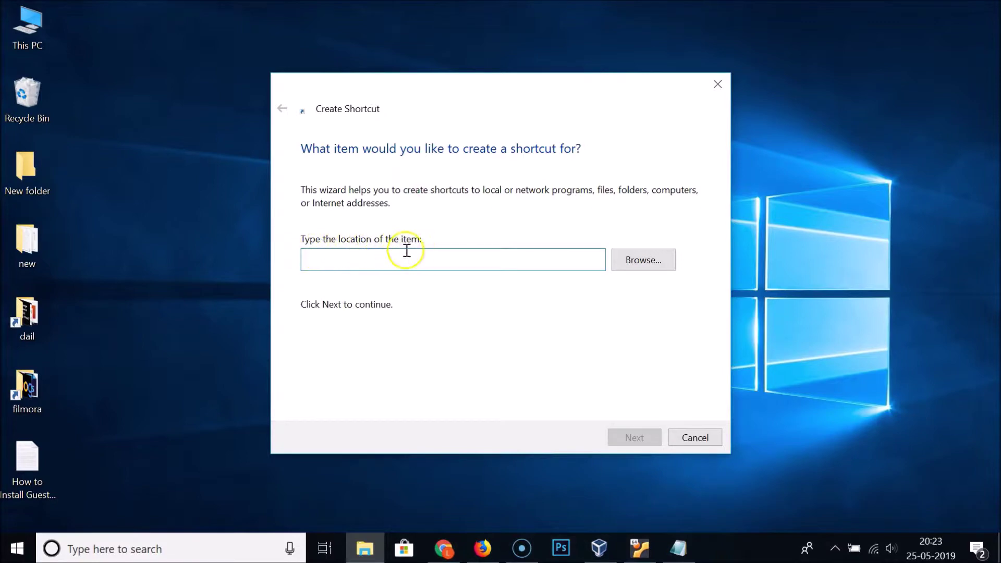
pyautogui.rightClick(431, 259)
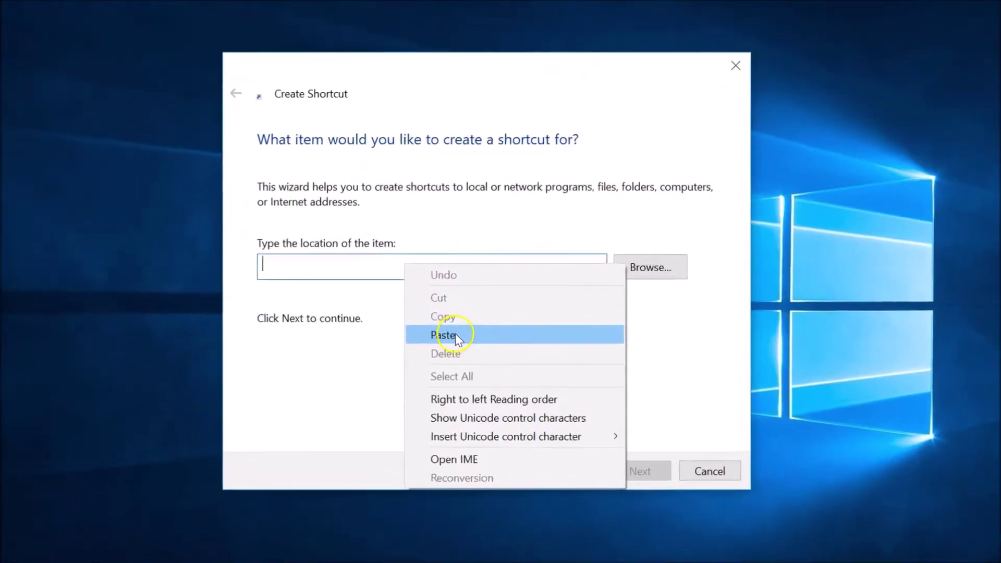
# Paste C:\Windows\System32\cmd.exe as the location and name the shortcut 'Elevated Command Prompt'
pyautogui.click(462, 319)
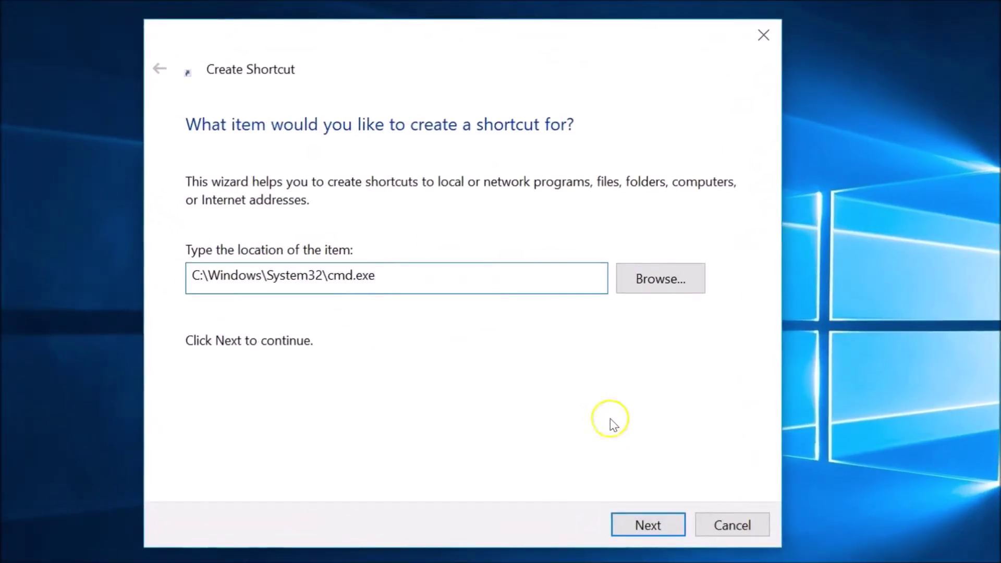
pyautogui.click(672, 530)
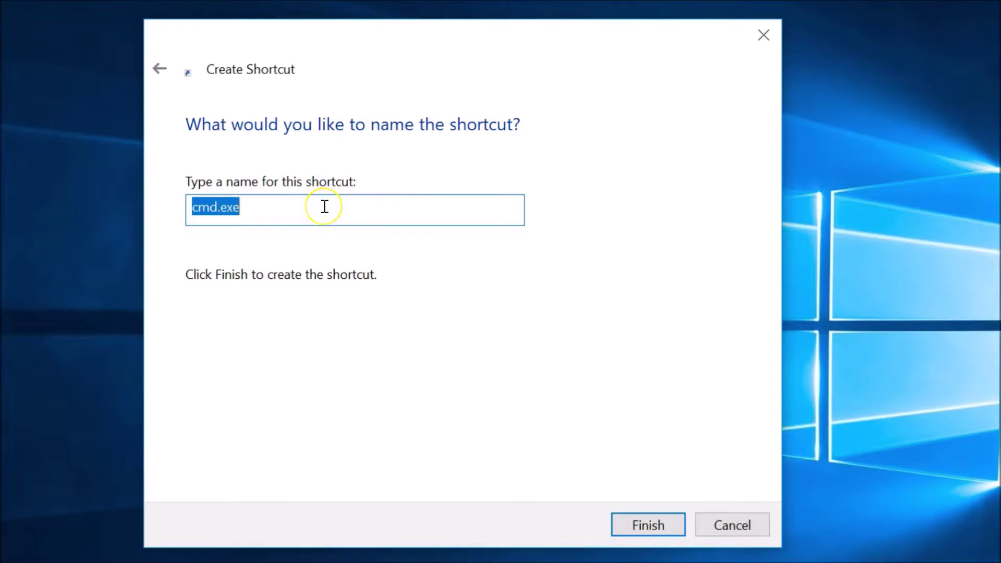
pyautogui.press('BackSpace')
pyautogui.write('Elevated Command Promp')
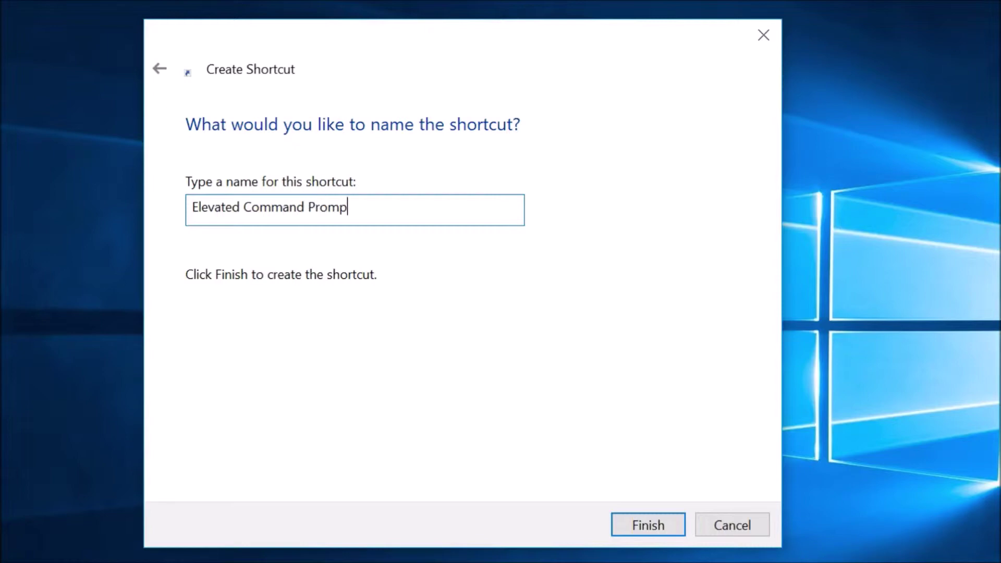
pyautogui.write('t')
pyautogui.moveTo(362, 205); pyautogui.dragTo(185, 208)
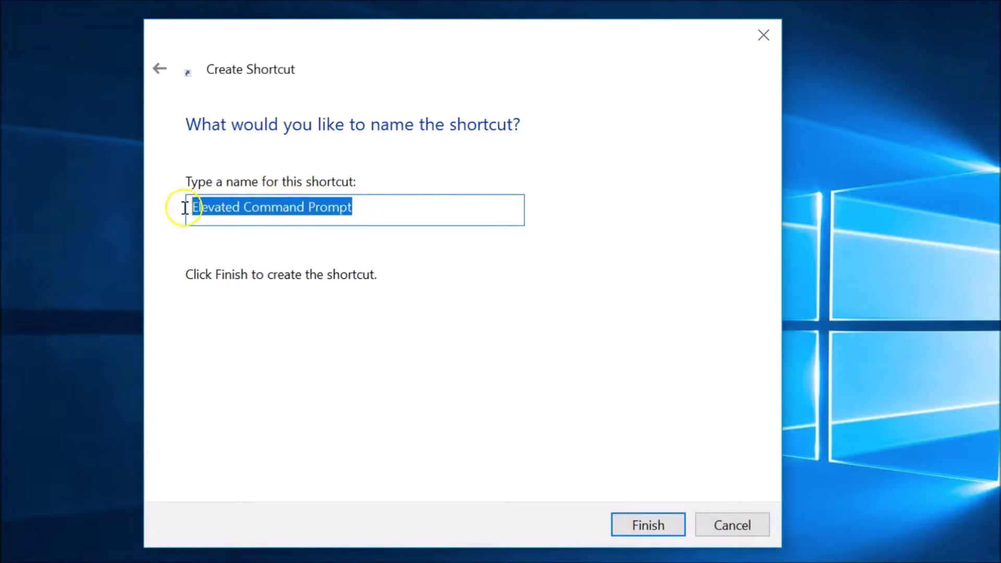
pyautogui.click(315, 207)
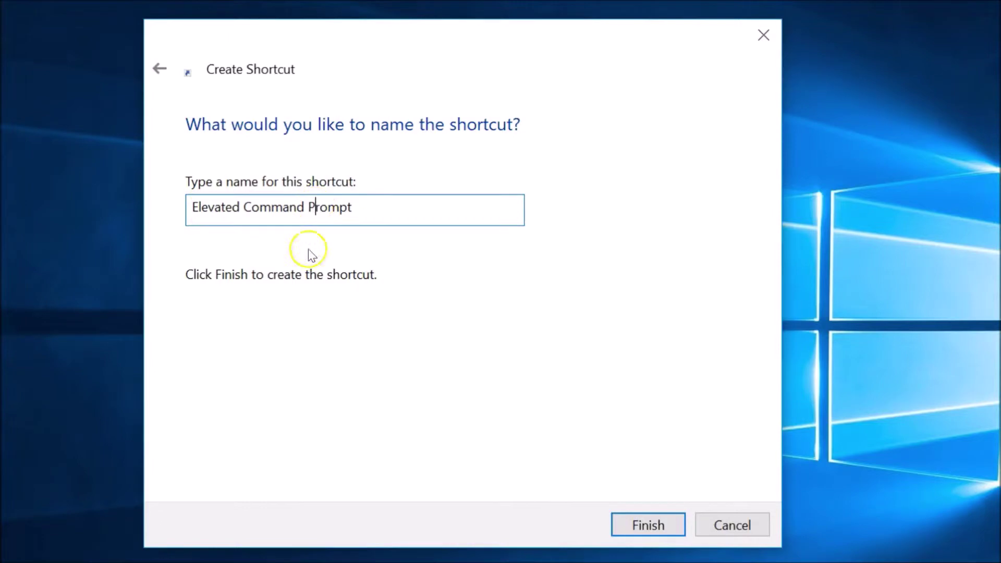
pyautogui.click(644, 526)
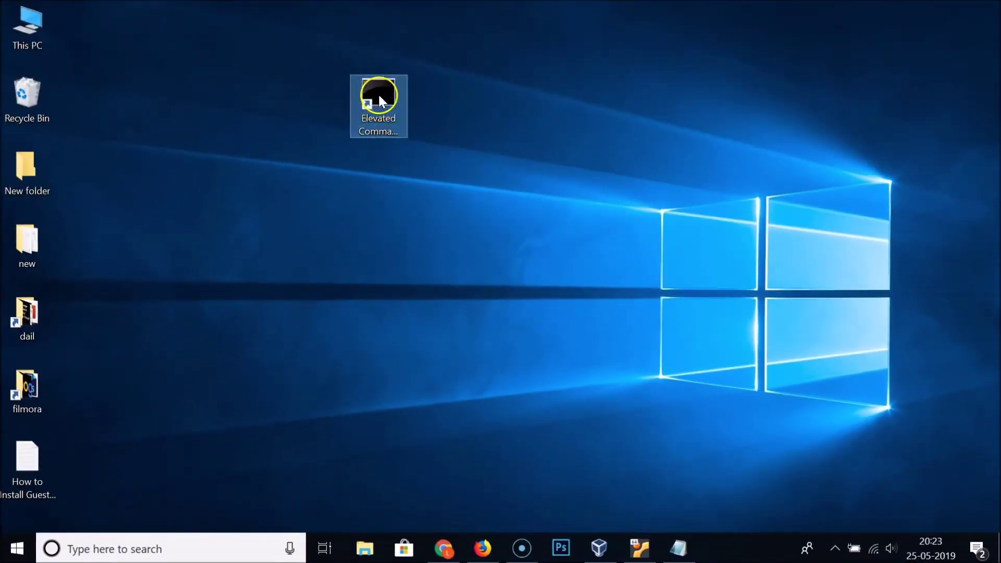
pyautogui.doubleClick(379, 97)
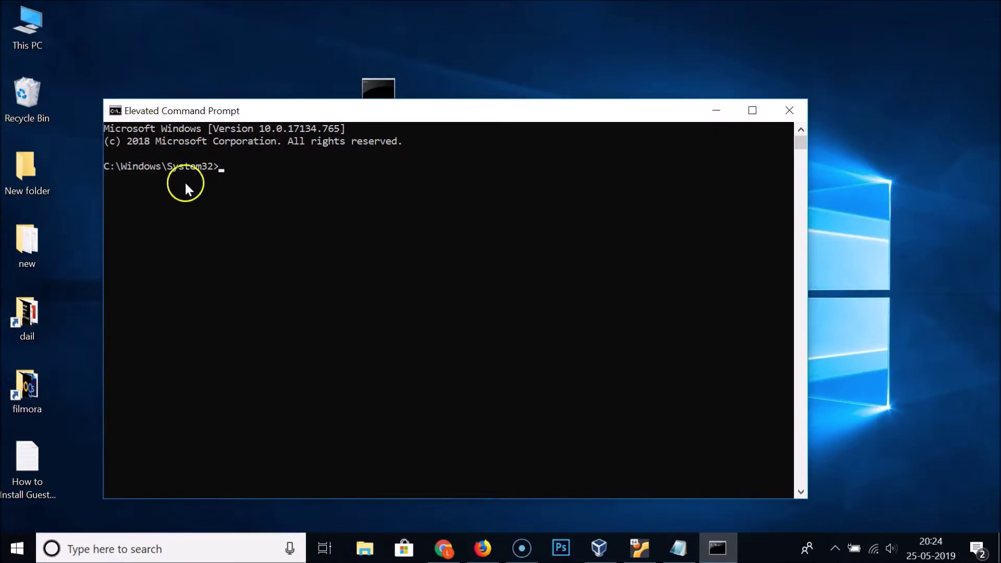
pyautogui.click(792, 112)
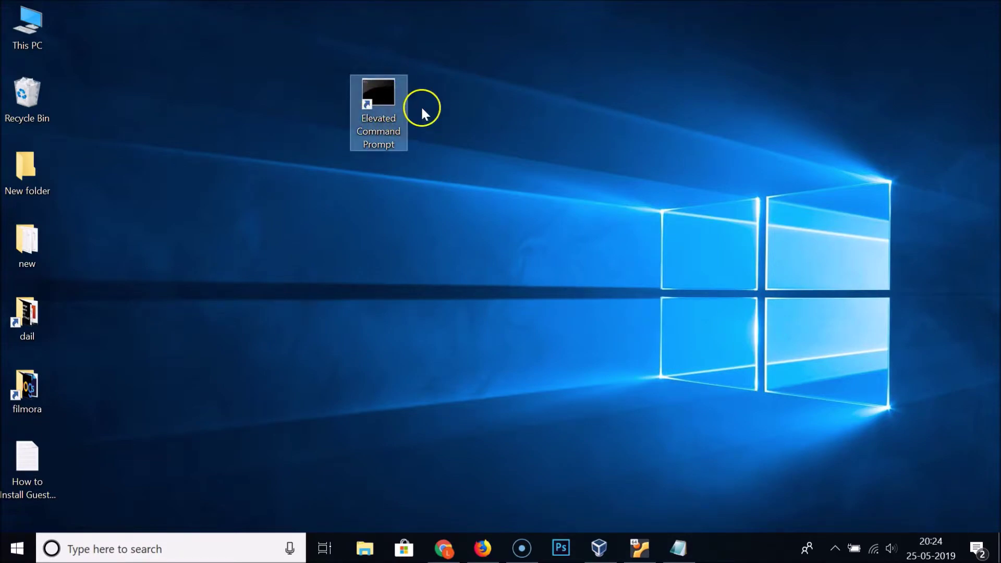
# Open the Properties of the Elevated Command Prompt desktop shortcut
pyautogui.doubleClick(383, 95)
pyautogui.rightClick(383, 95)
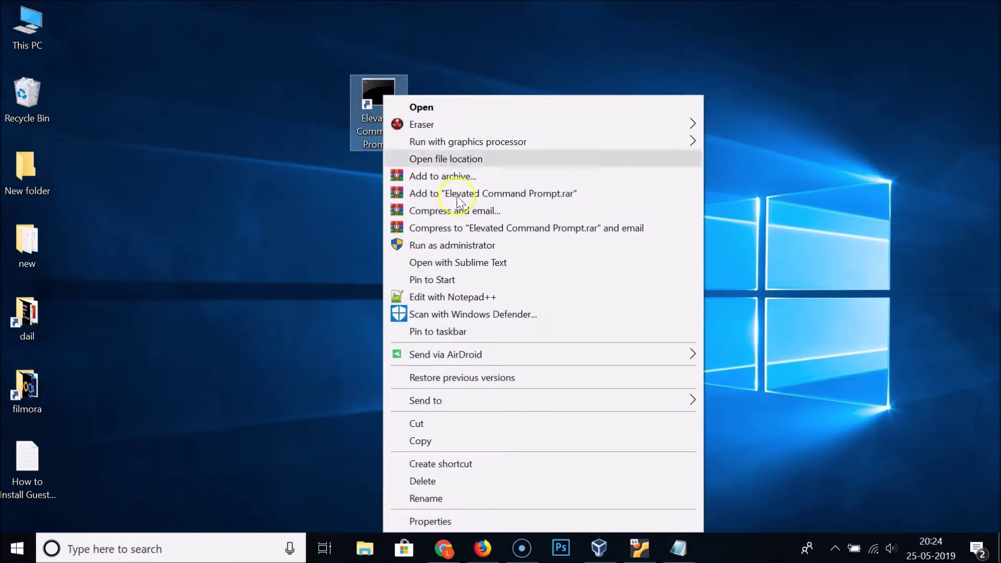
pyautogui.click(471, 518)
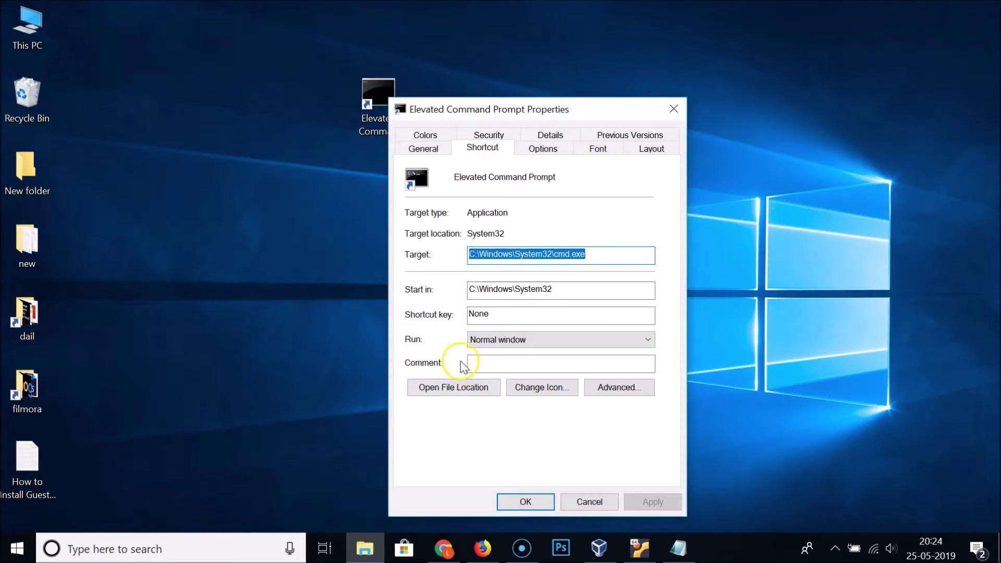
# Enable Run as administrator in the shortcut's Advanced Properties
pyautogui.click(630, 389)
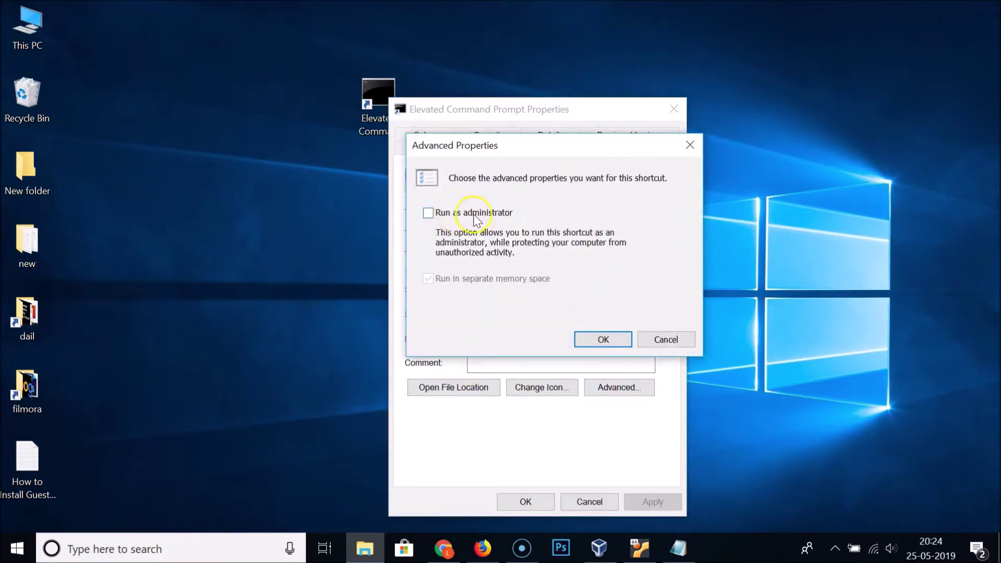
pyautogui.click(432, 215)
pyautogui.click(599, 343)
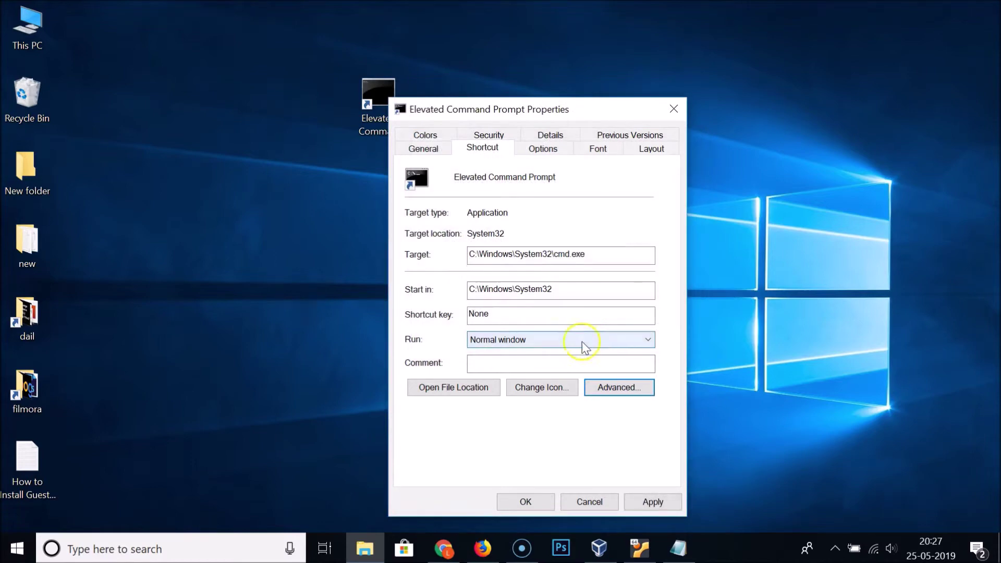
pyautogui.click(558, 390)
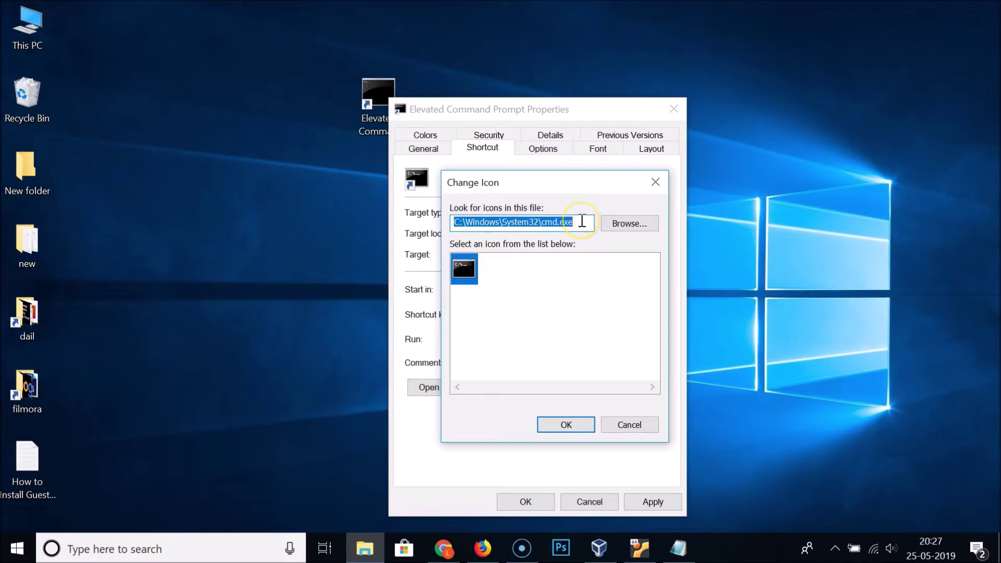
# Clear the icon file path and copy %SystemRoot%\System32\imageres.dll from Notepad
pyautogui.press('BackSpace')
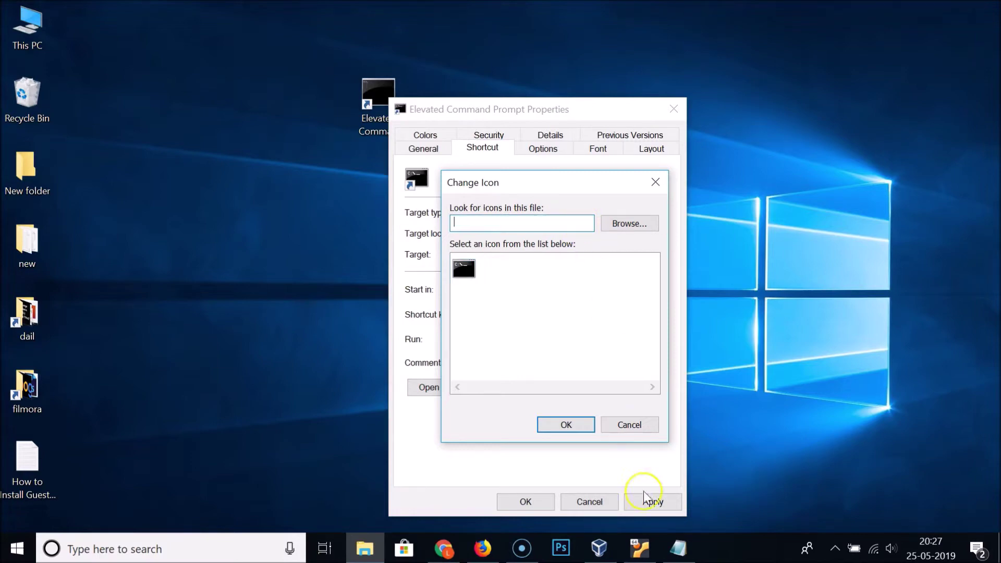
pyautogui.click(693, 547)
pyautogui.scroll(-1, 375, 361)
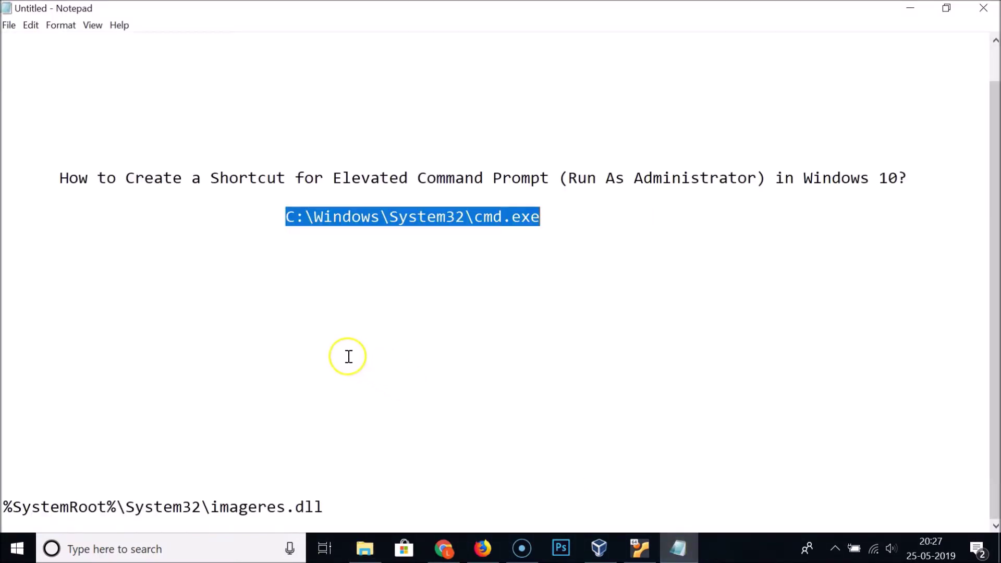
pyautogui.click(96, 469)
pyautogui.press('BackSpace')
pyautogui.press('BackSpace')
pyautogui.press('BackSpace')
pyautogui.press('BackSpace')
pyautogui.press('BackSpace')
pyautogui.press('BackSpace')
pyautogui.press('BackSpace')
pyautogui.press('BackSpace')
pyautogui.press('BackSpace')
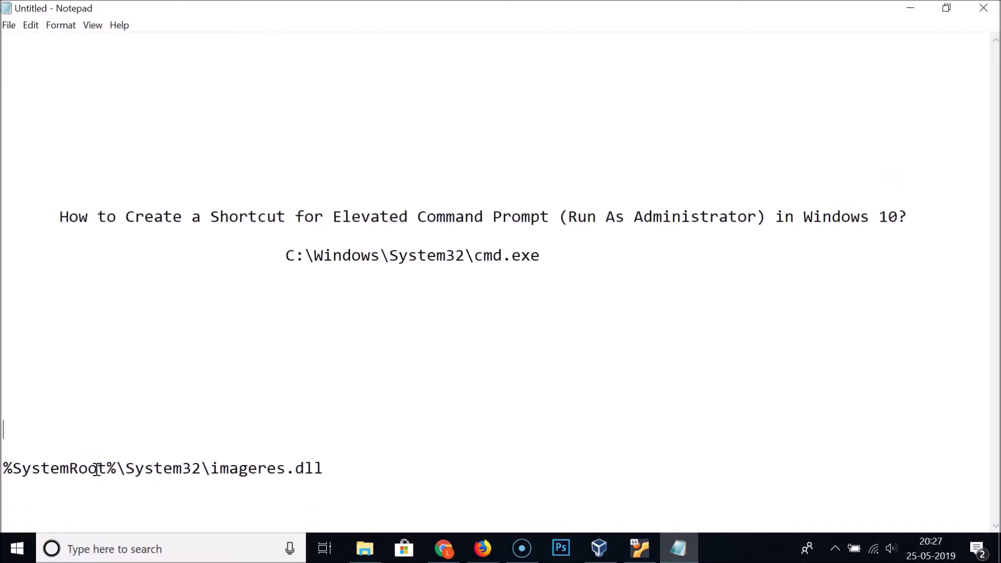
pyautogui.click(31, 513)
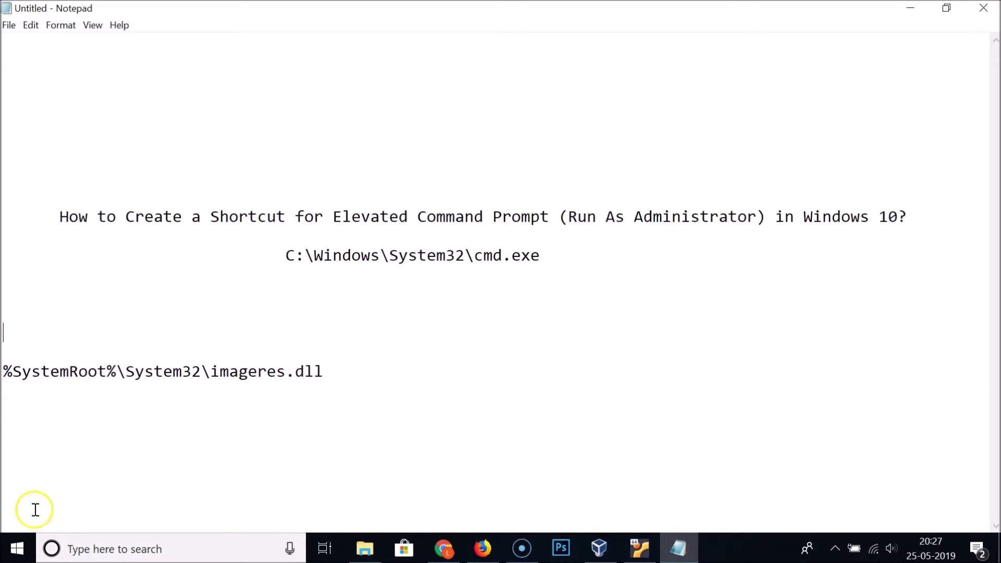
pyautogui.moveTo(2, 371); pyautogui.dragTo(335, 378)
pyautogui.rightClick(291, 368)
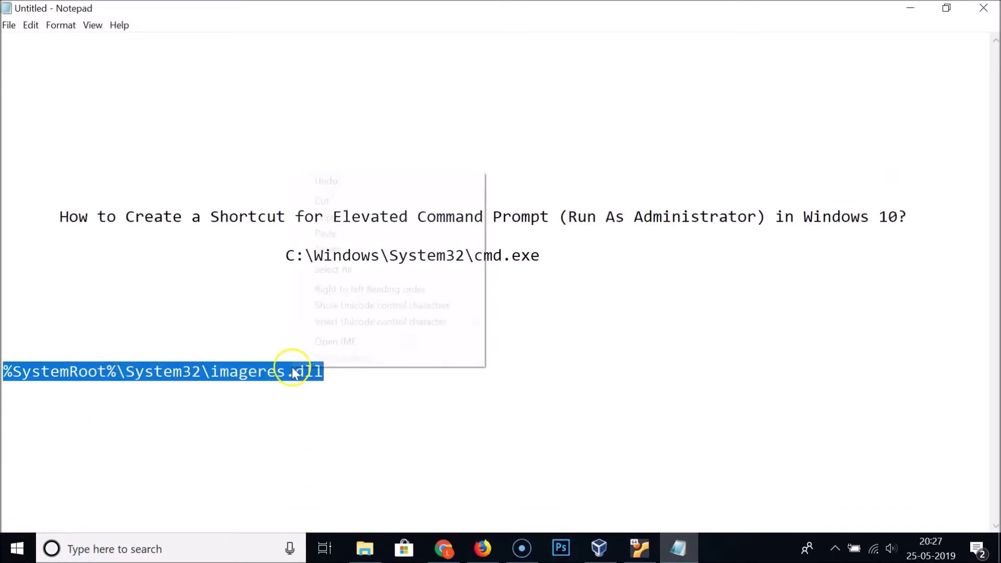
pyautogui.click(325, 217)
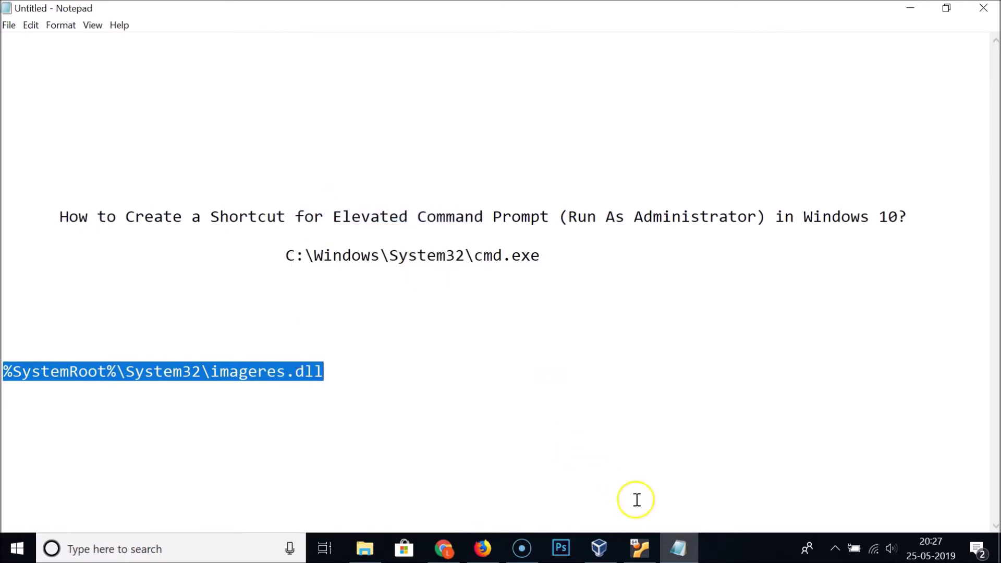
pyautogui.click(910, 8)
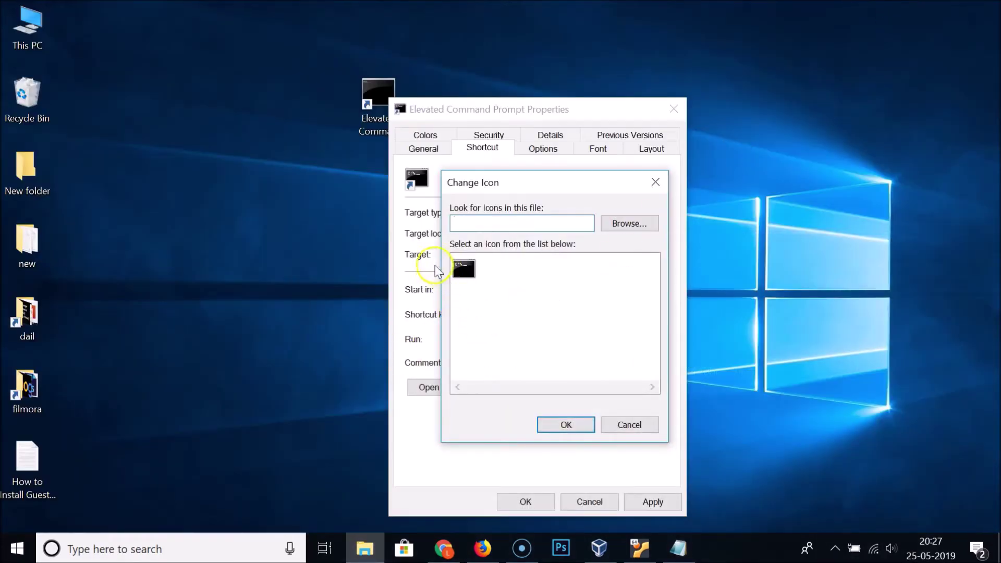
# Paste the imageres.dll path into the Change Icon file field and load its icons
pyautogui.rightClick(500, 225)
pyautogui.click(536, 286)
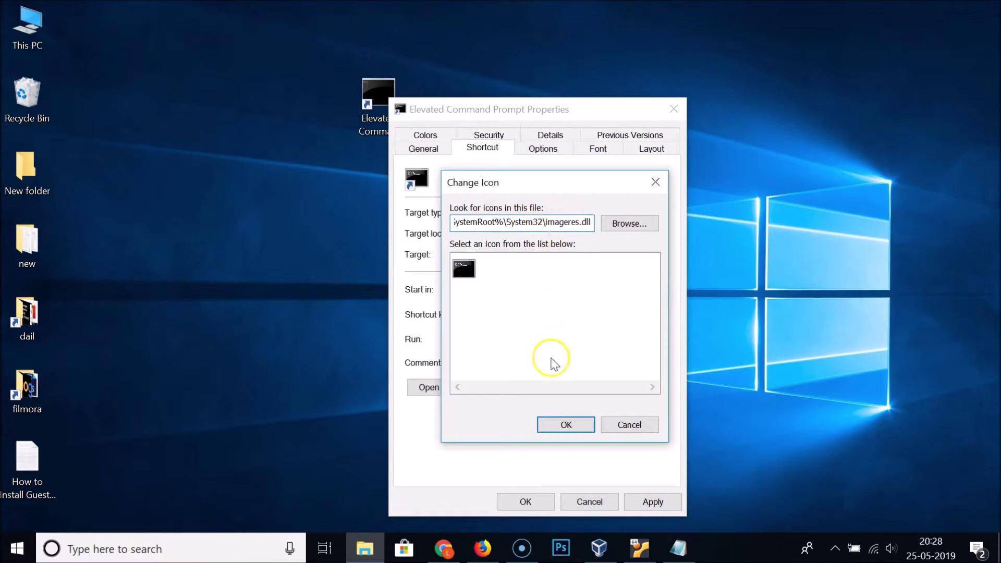
pyautogui.click(565, 274)
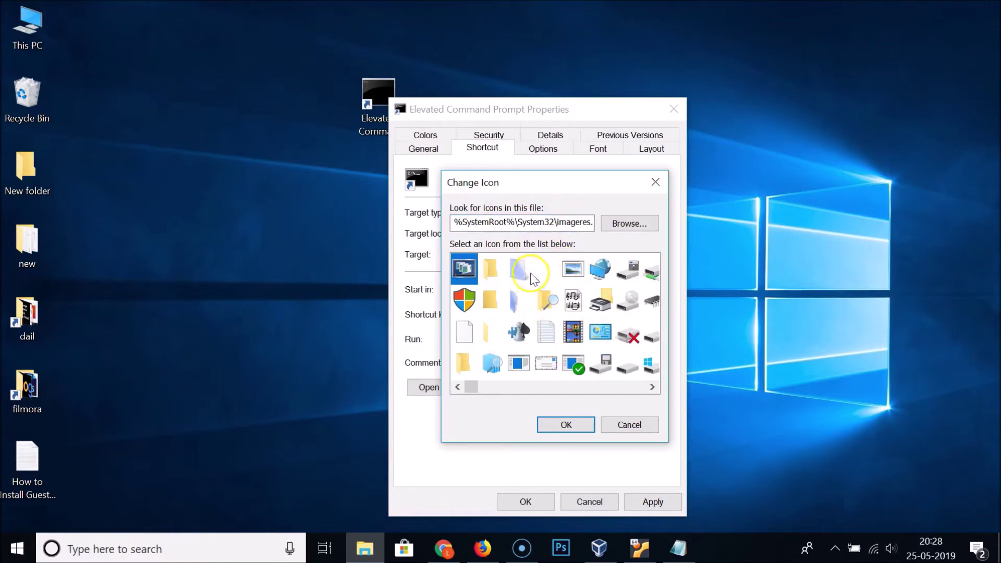
# Choose the administrator console icon and apply it to the shortcut
pyautogui.moveTo(467, 390); pyautogui.dragTo(581, 388)
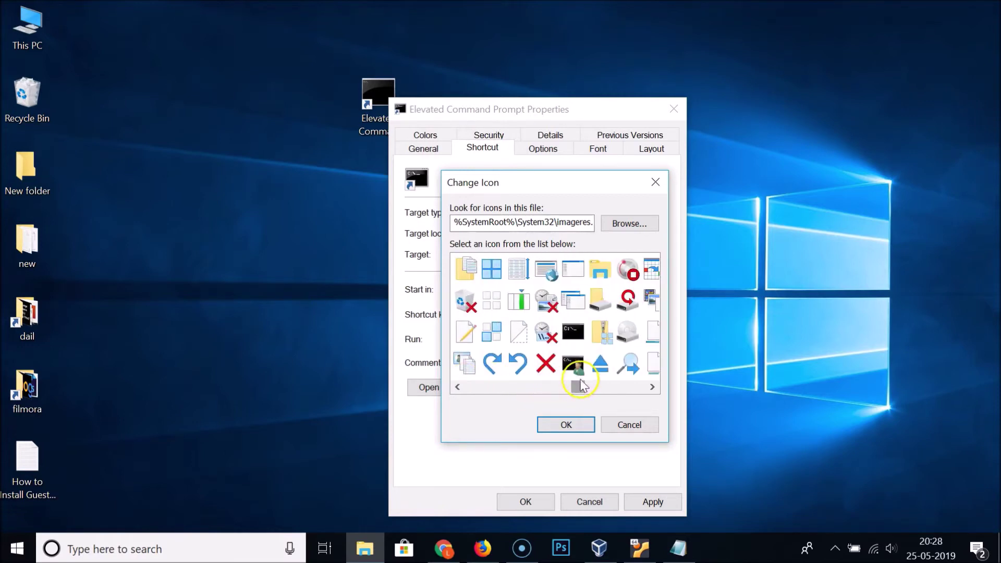
pyautogui.click(576, 367)
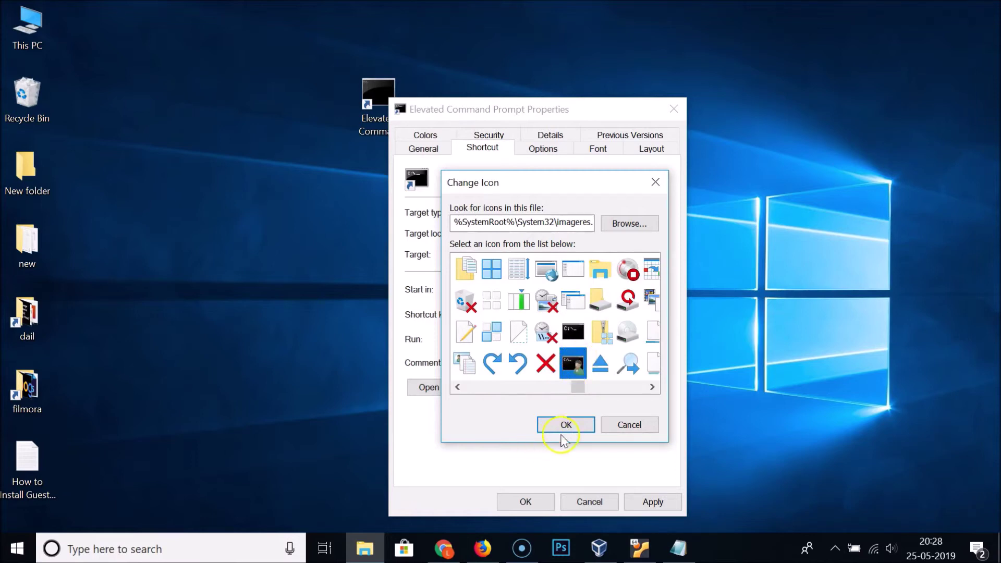
pyautogui.click(566, 425)
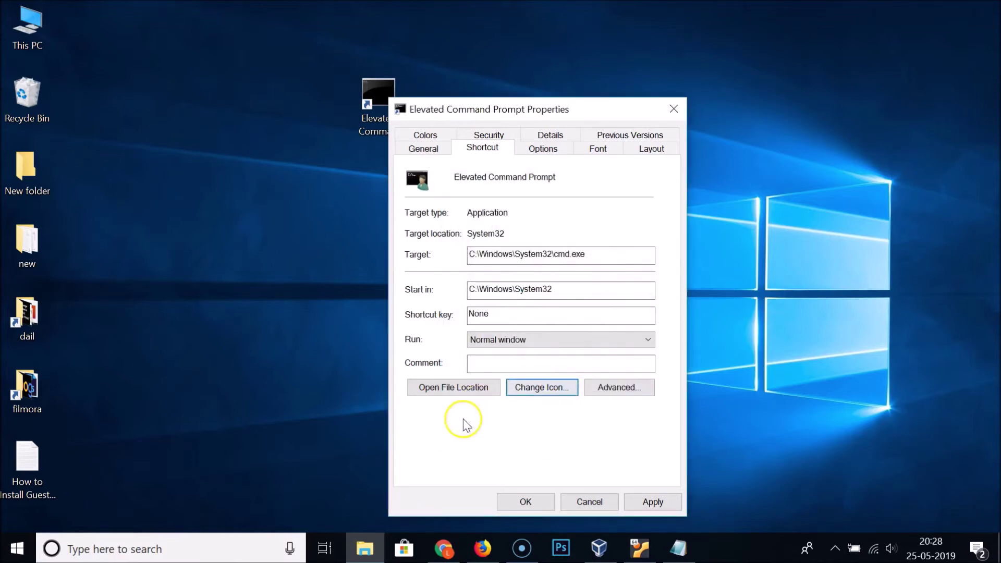
pyautogui.click(659, 504)
pyautogui.click(533, 499)
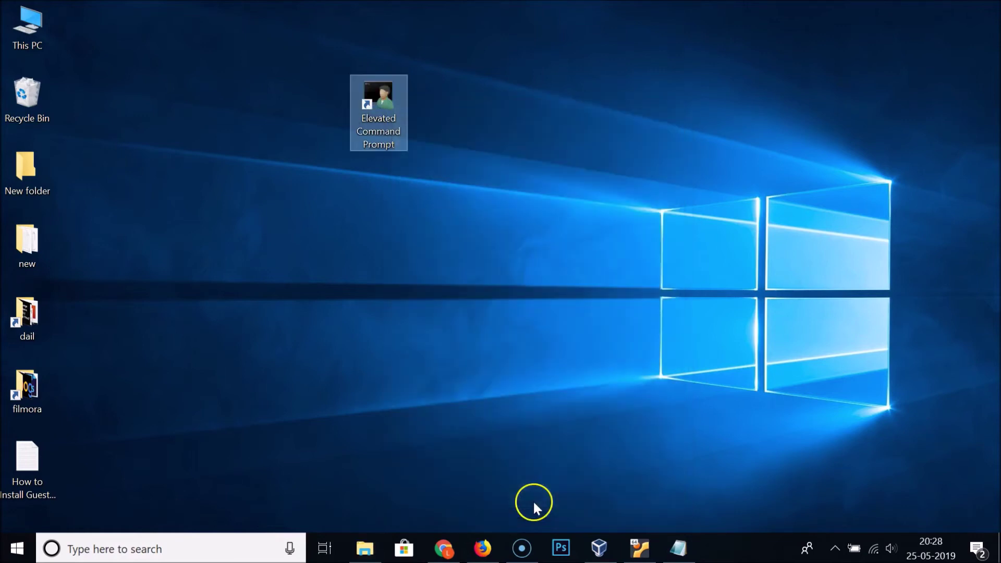
# Launch the shortcut, verify the Administrator: Elevated Command Prompt window, close it, and return to Notepad
pyautogui.click(343, 159)
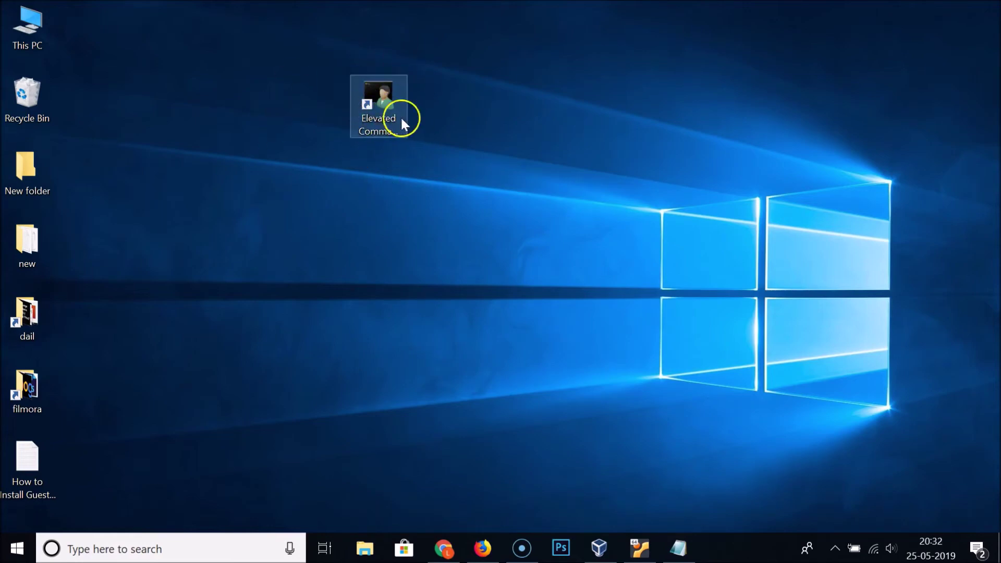
pyautogui.doubleClick(385, 108)
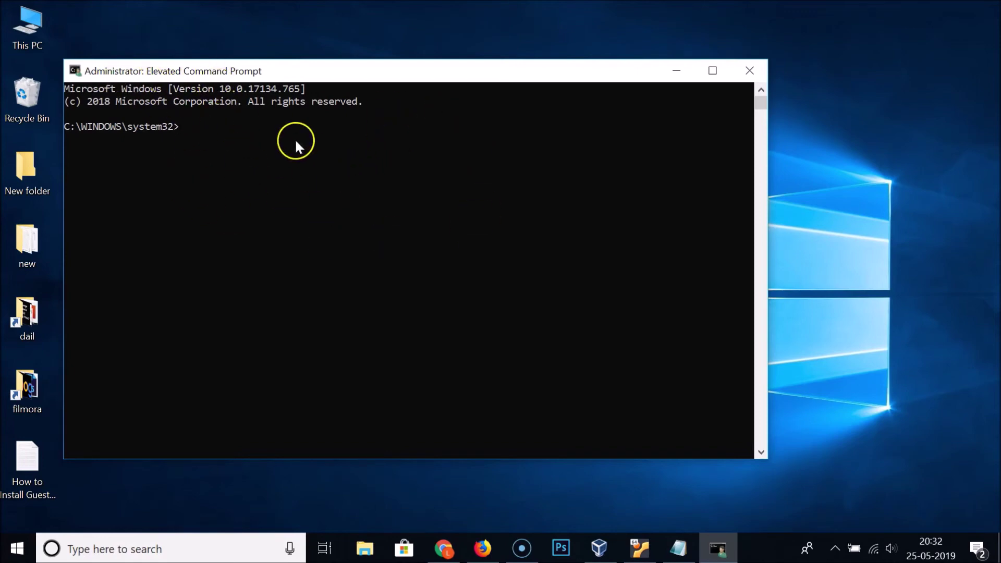
pyautogui.click(746, 73)
pyautogui.click(663, 541)
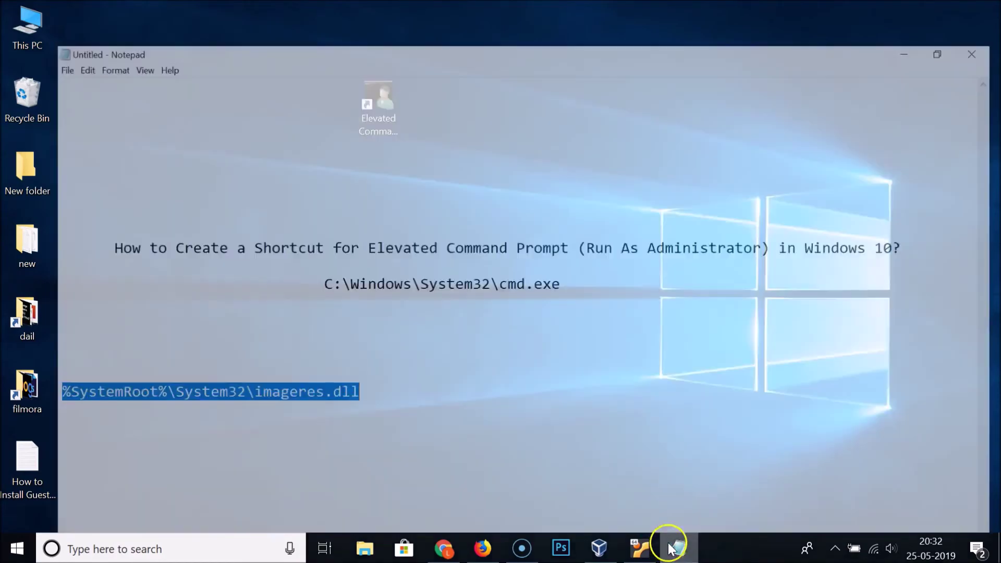
pyautogui.click(128, 223)
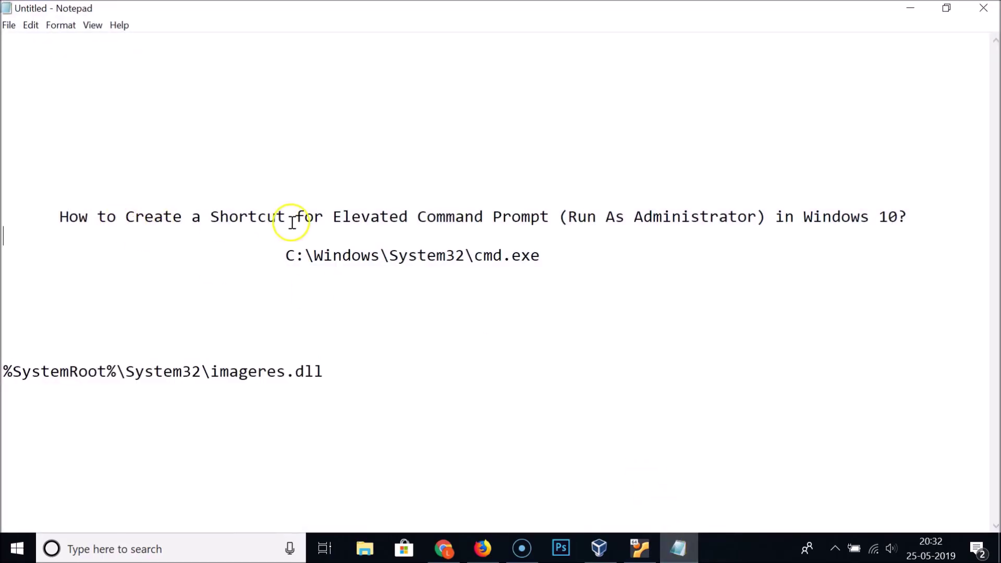